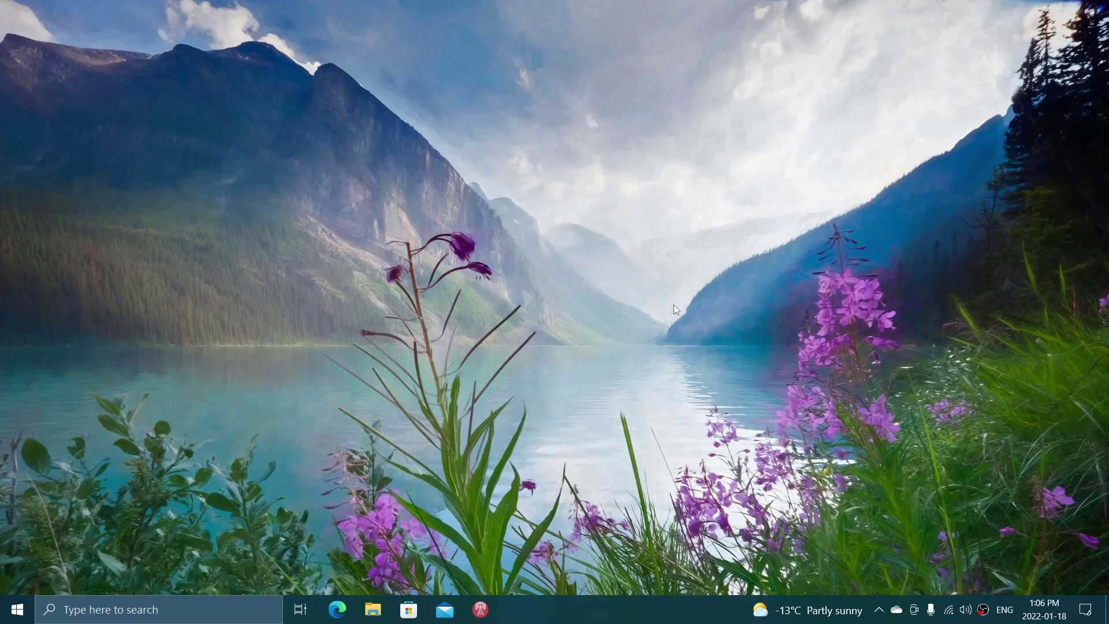
Trigger the Sticky Keys prompt with Shift, move it to centre, and close it unaccepted.
key("shift")
key("shift")
key("shift")
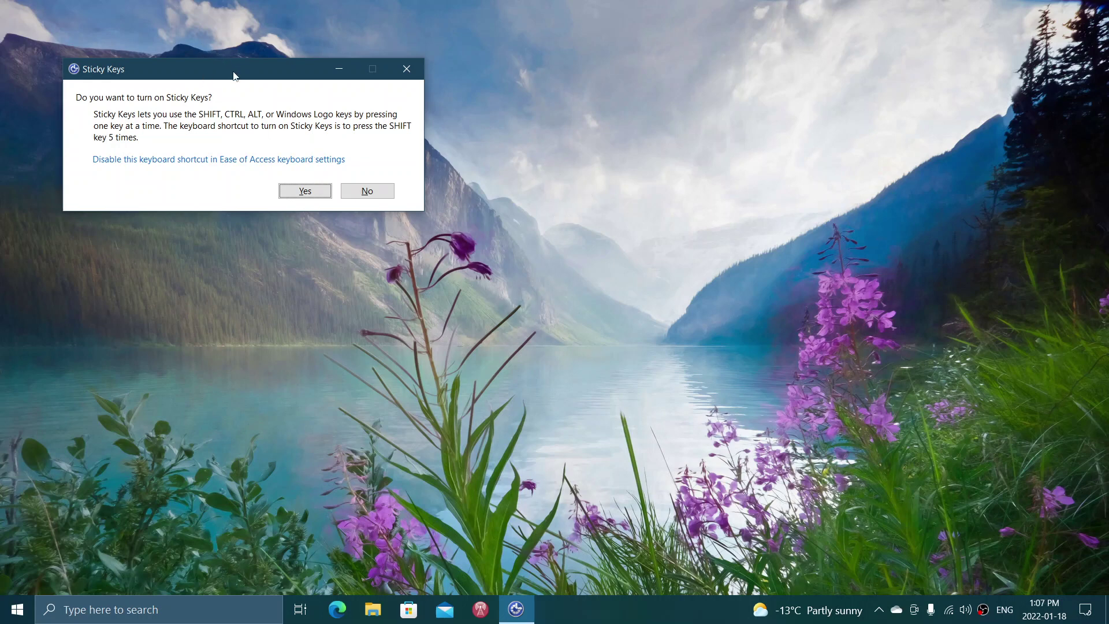
left_click_drag(234, 75, 669, 314)
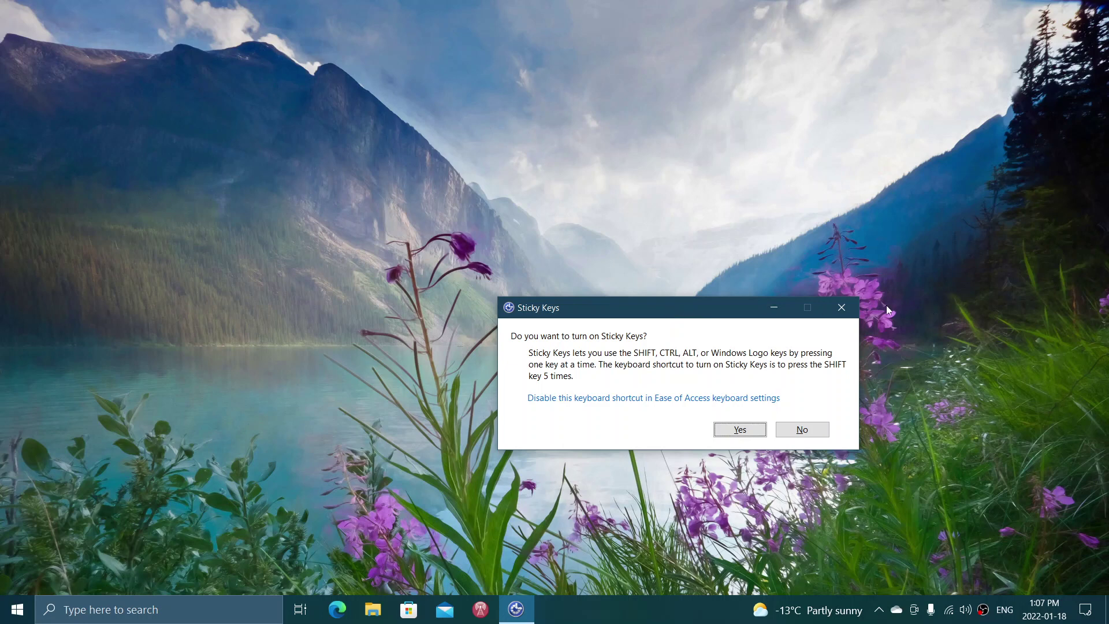
left_click(842, 309)
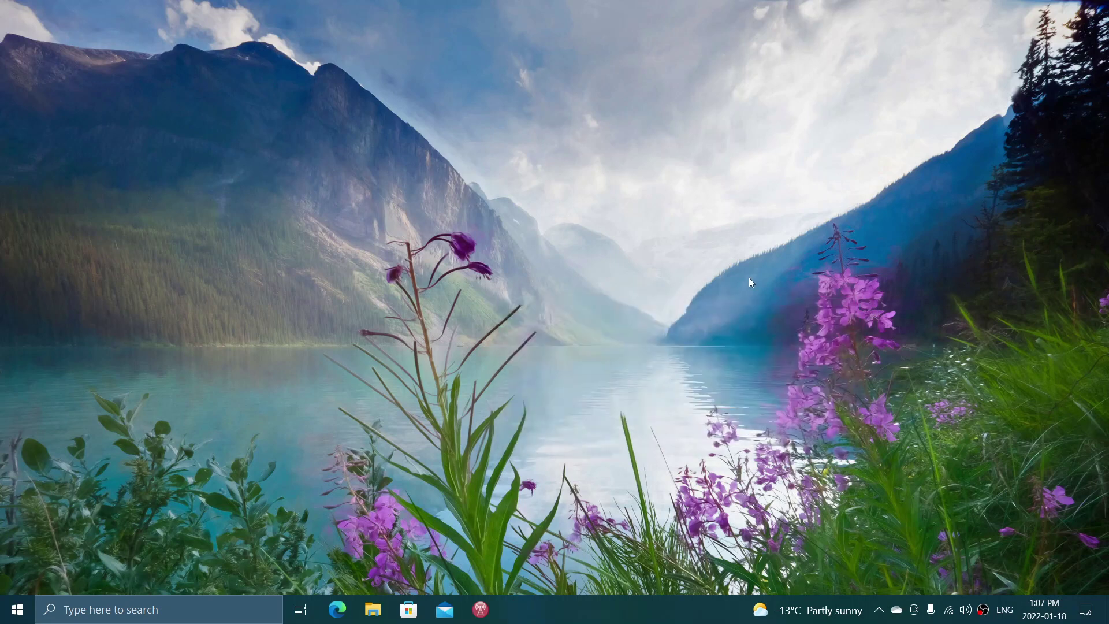
Open Windows Settings from the Start button's right-click menu and enter Ease of Access.
right_click(18, 610)
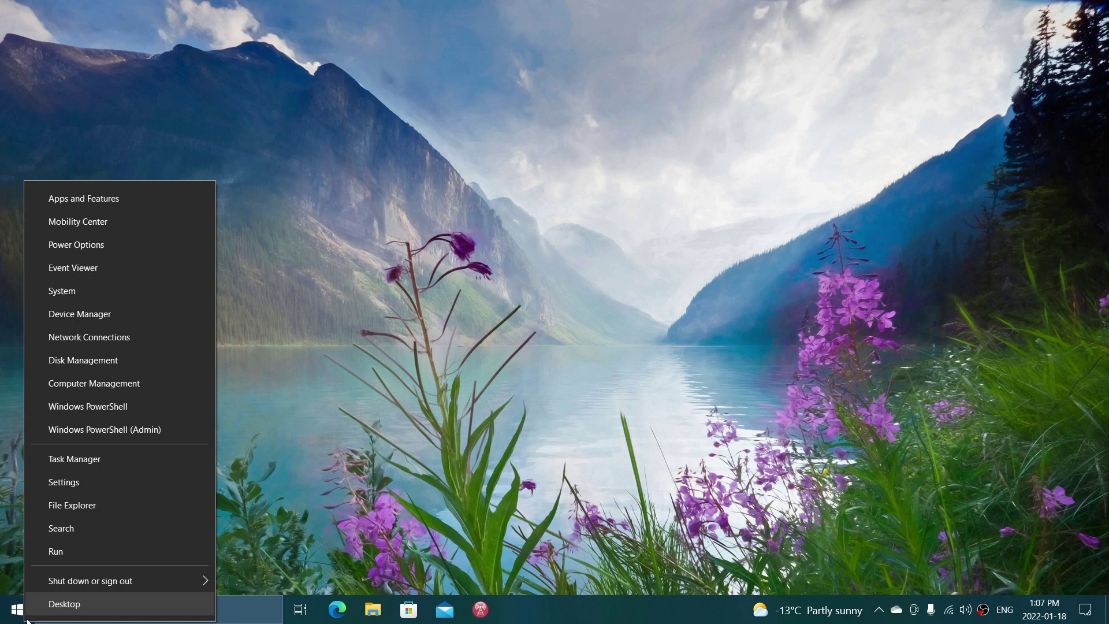
left_click(82, 482)
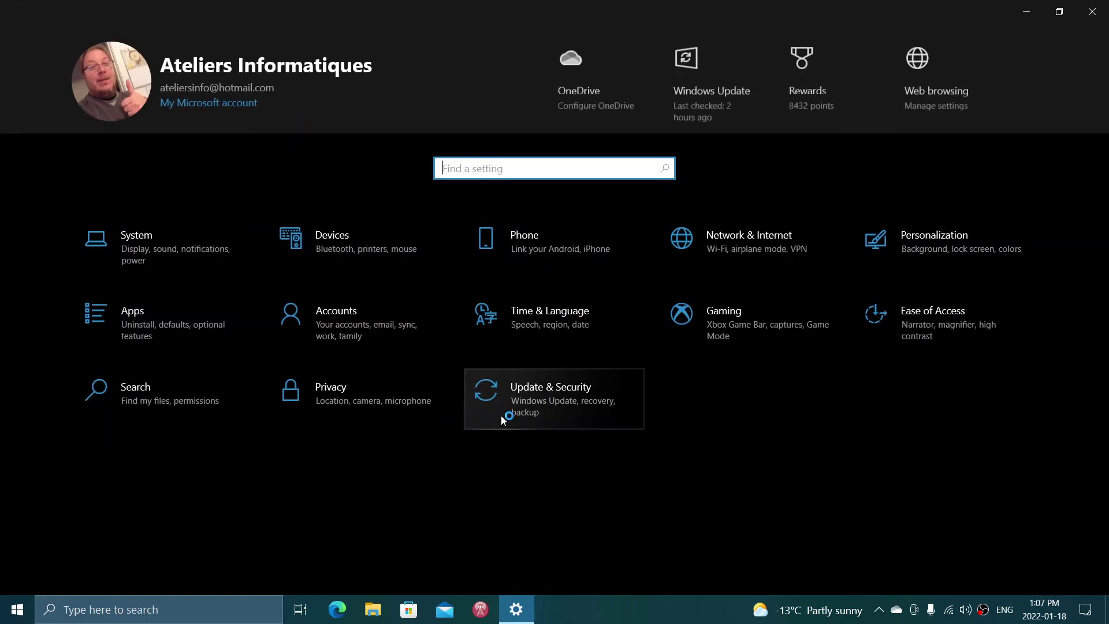
left_click(938, 318)
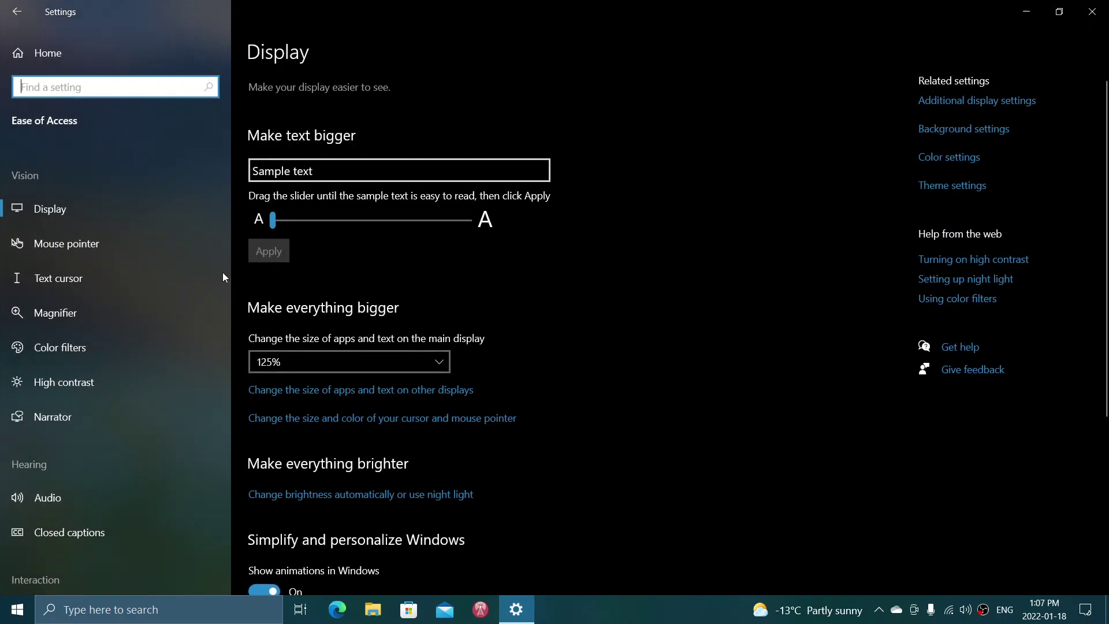
scroll(61, 280, "down", 3)
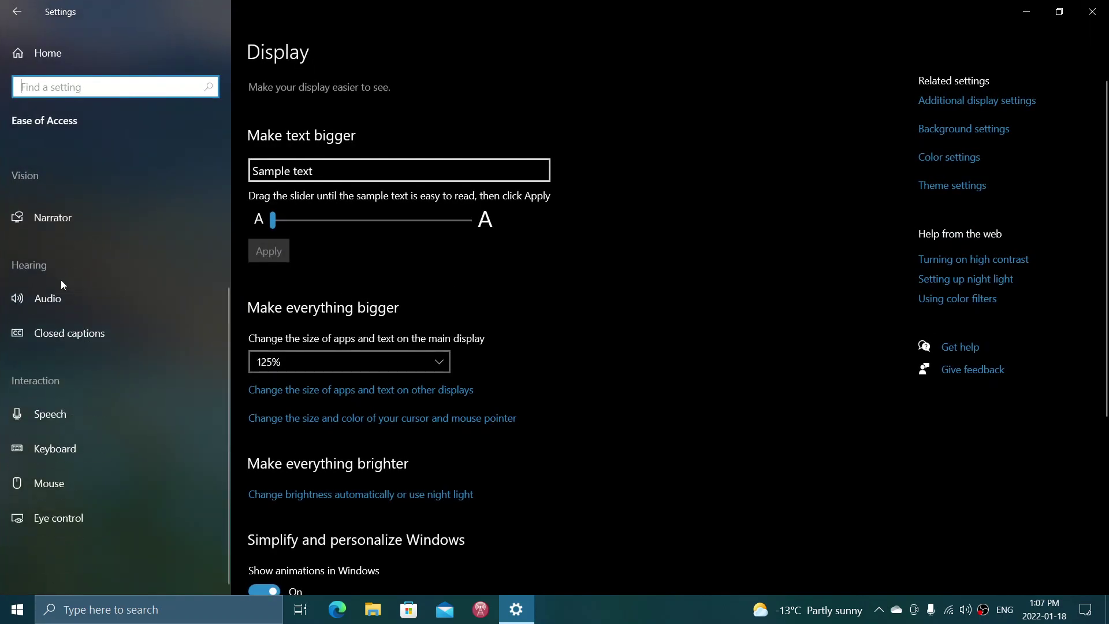
On the Keyboard page, uncheck 'Allow the shortcut key to start Sticky Keys' and close Settings.
left_click(71, 456)
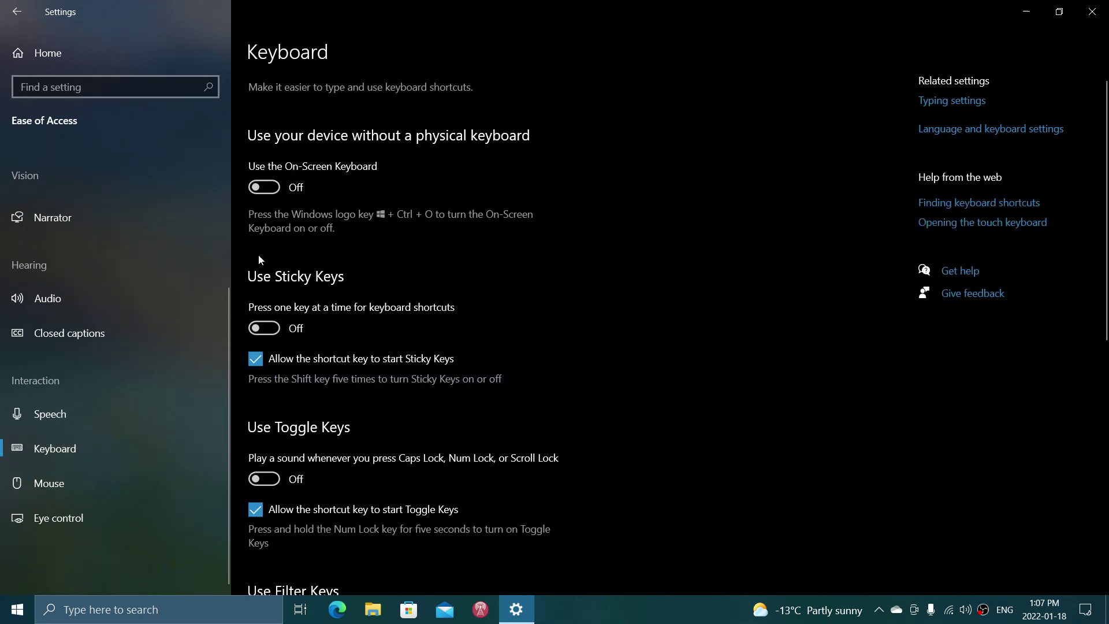
left_click(255, 358)
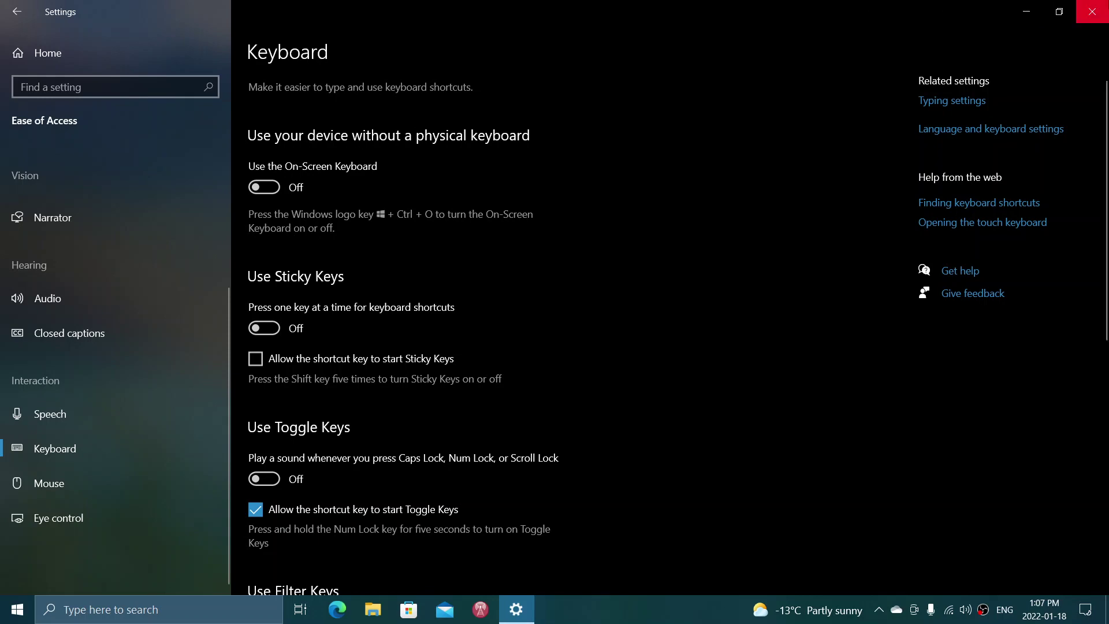
left_click(1091, 12)
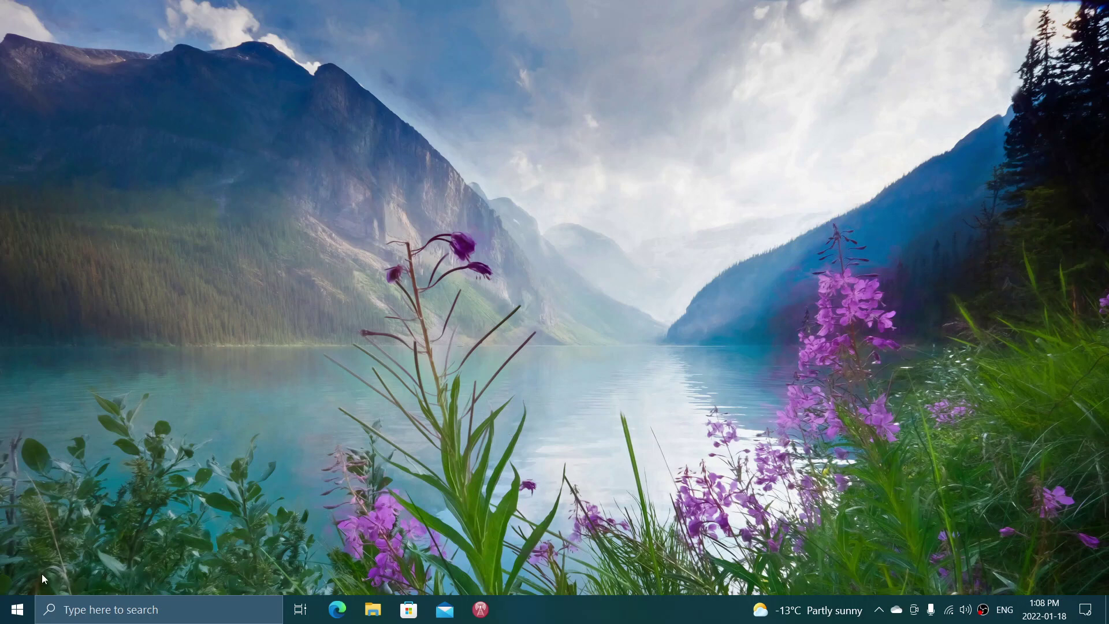
right_click(16, 612)
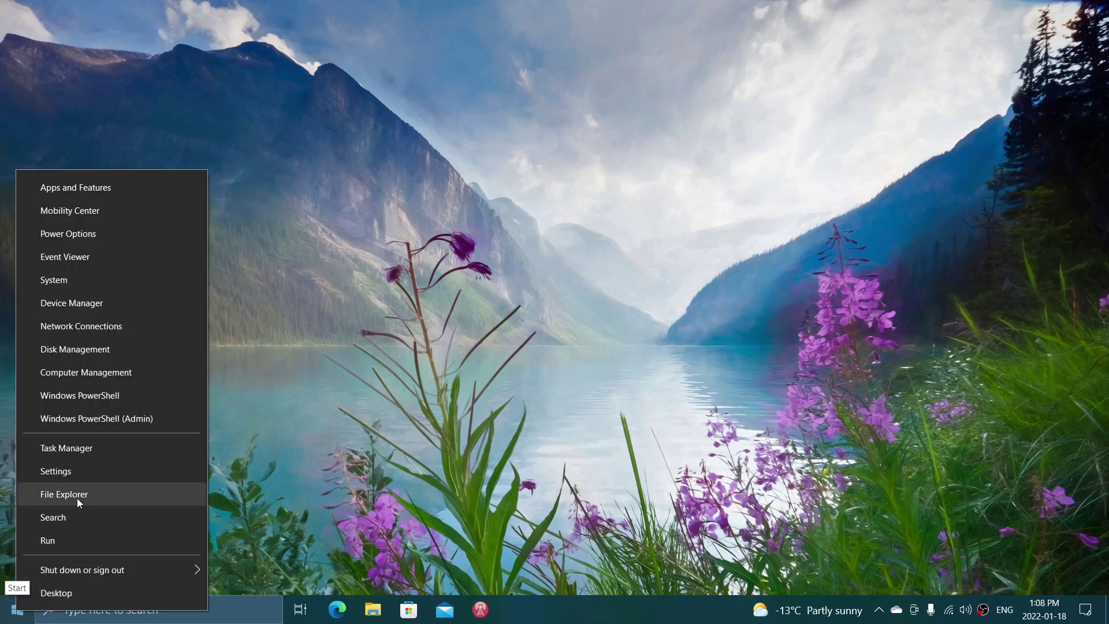
left_click(90, 470)
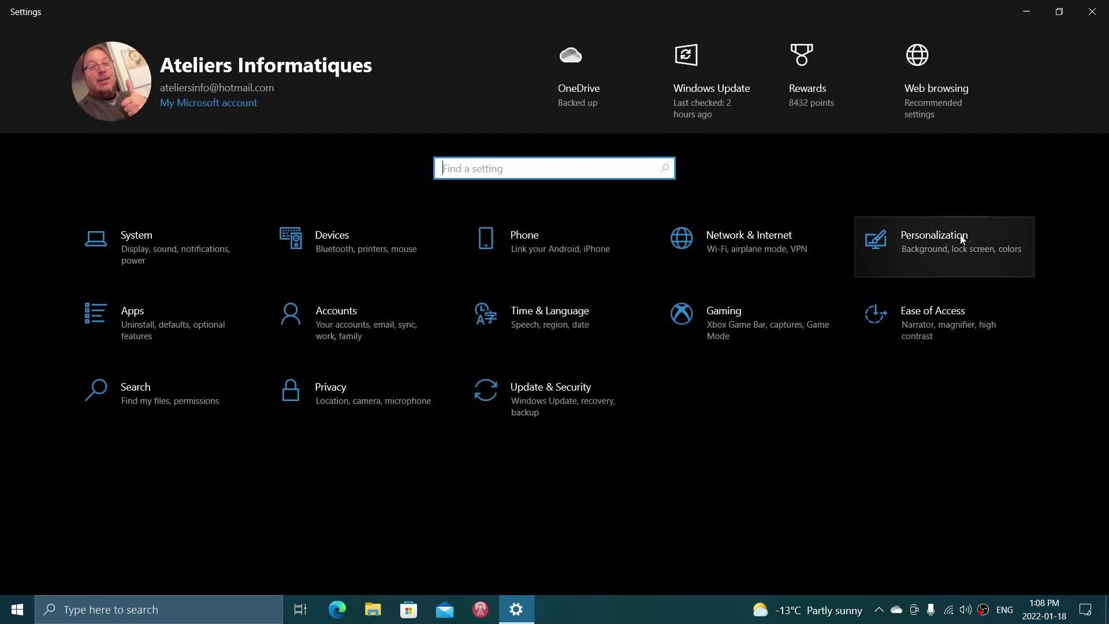
left_click(923, 329)
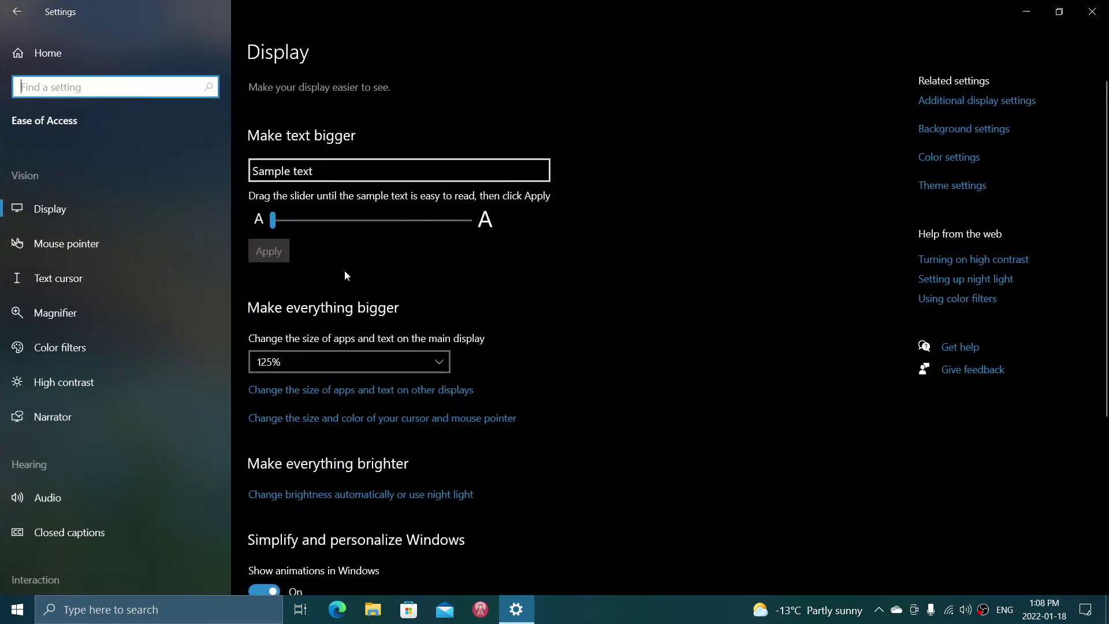
scroll(71, 434, "down", 3)
scroll(71, 434, "down", 2)
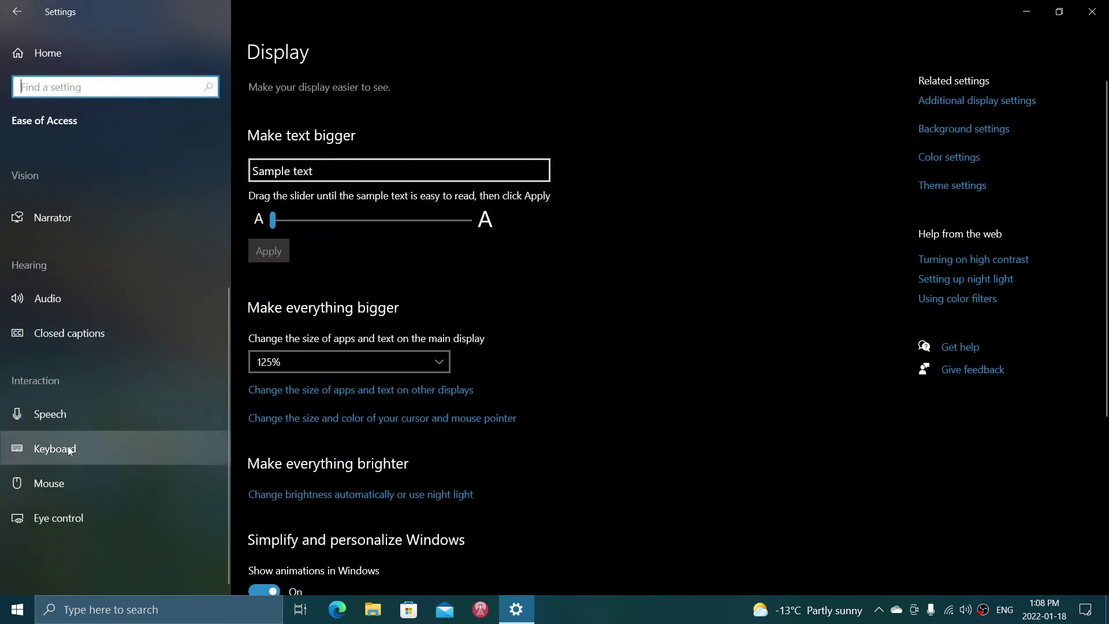
left_click(66, 449)
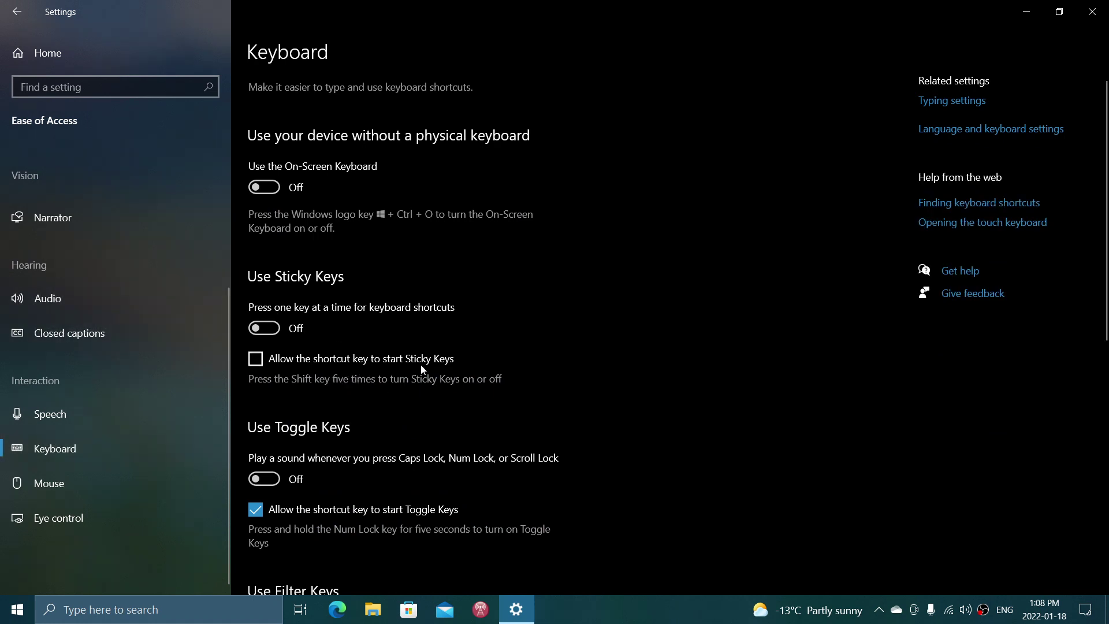
left_click(1093, 10)
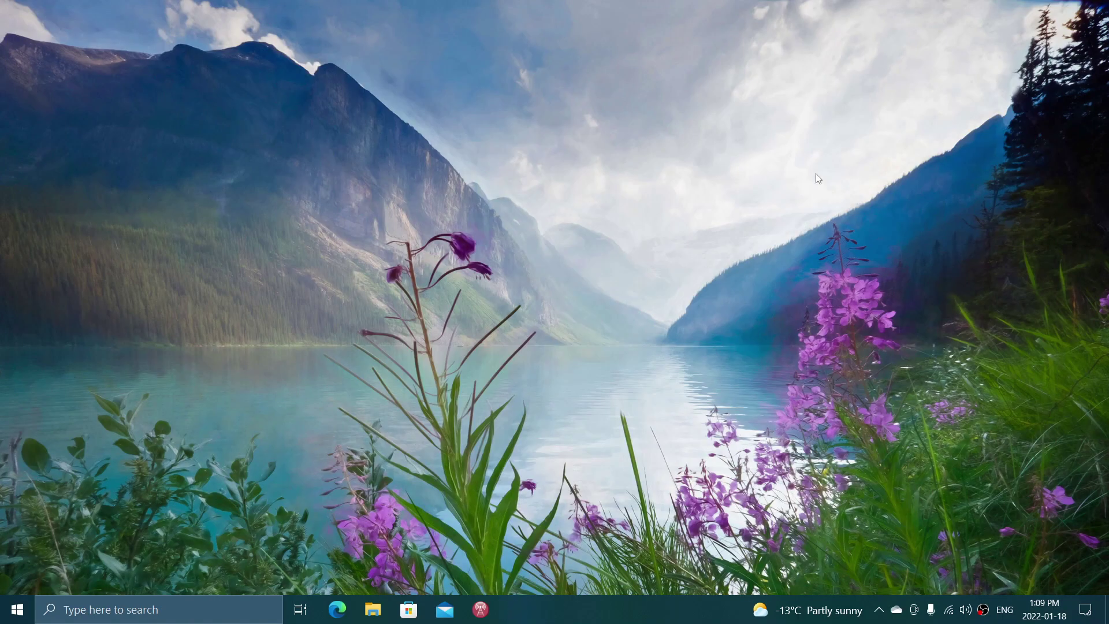